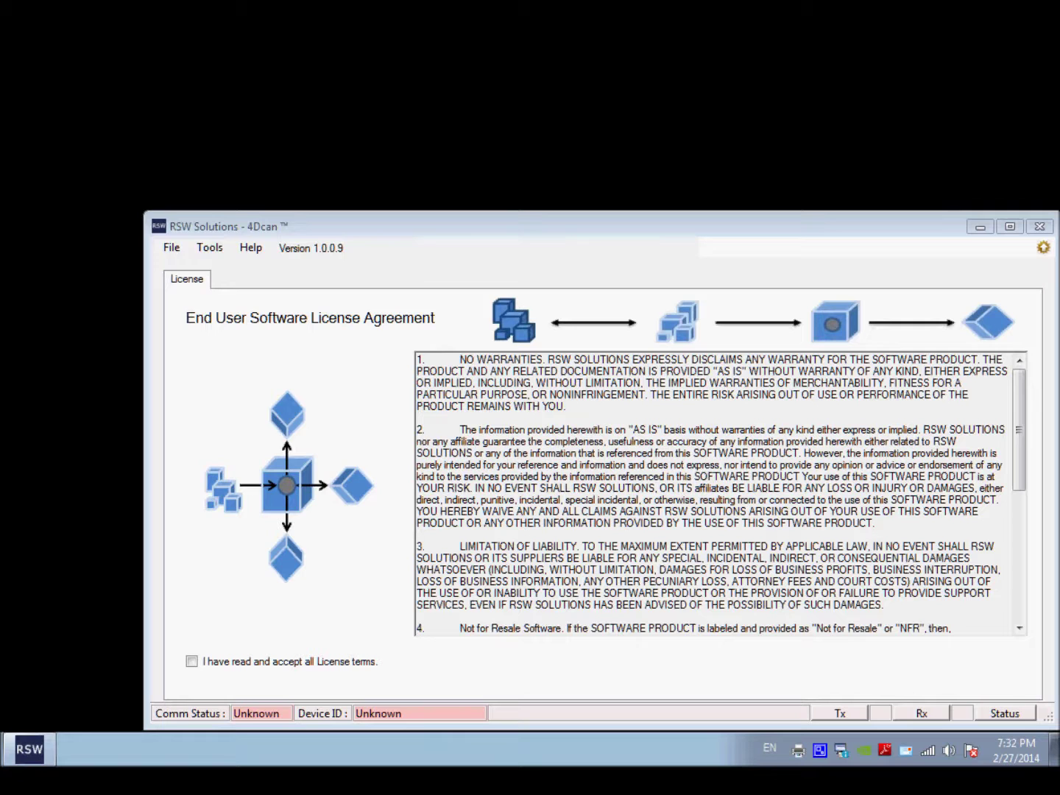
Accept the 4Dcan license terms to reveal the USB and WiFi ELM327 setup page.
left_click(192, 662)
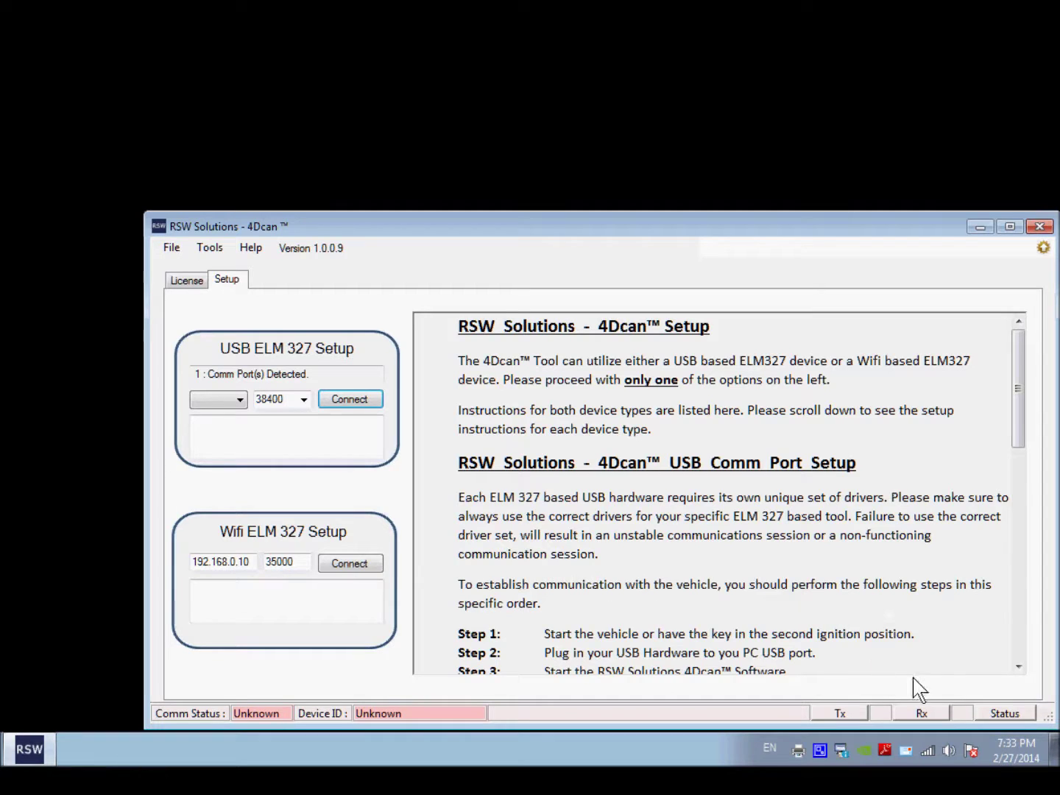
Connect to the WiFi_OBDII wireless network from the tray network list.
right_click(932, 752)
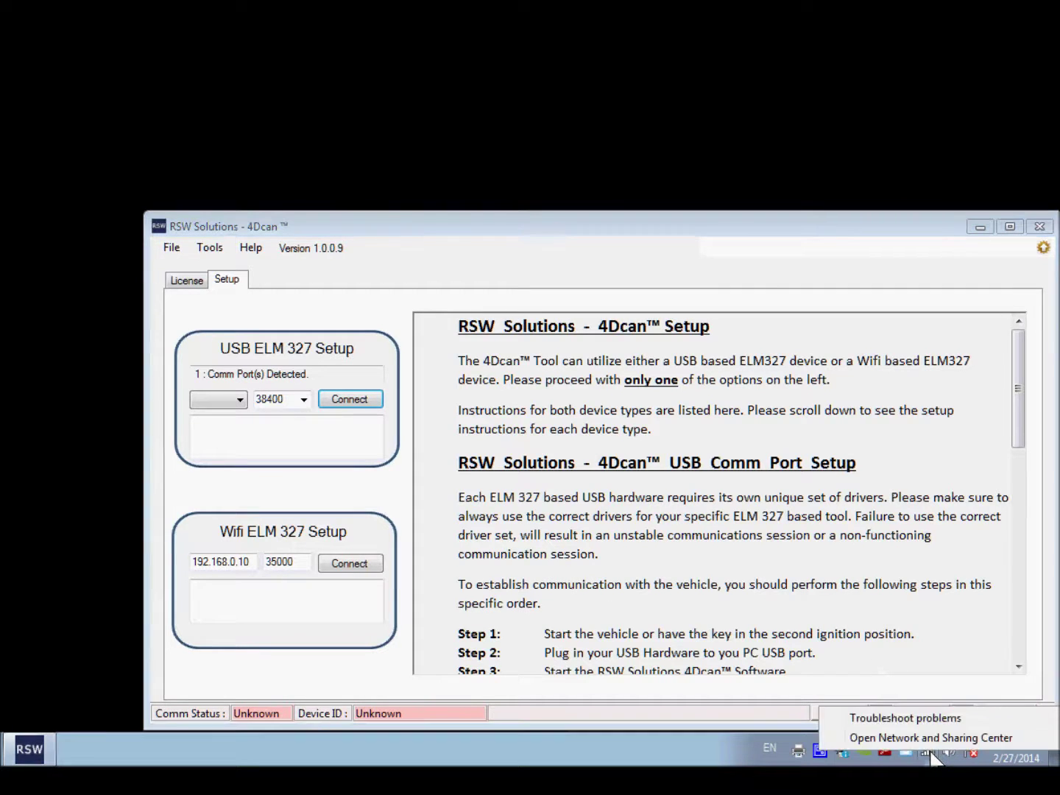
left_click(932, 751)
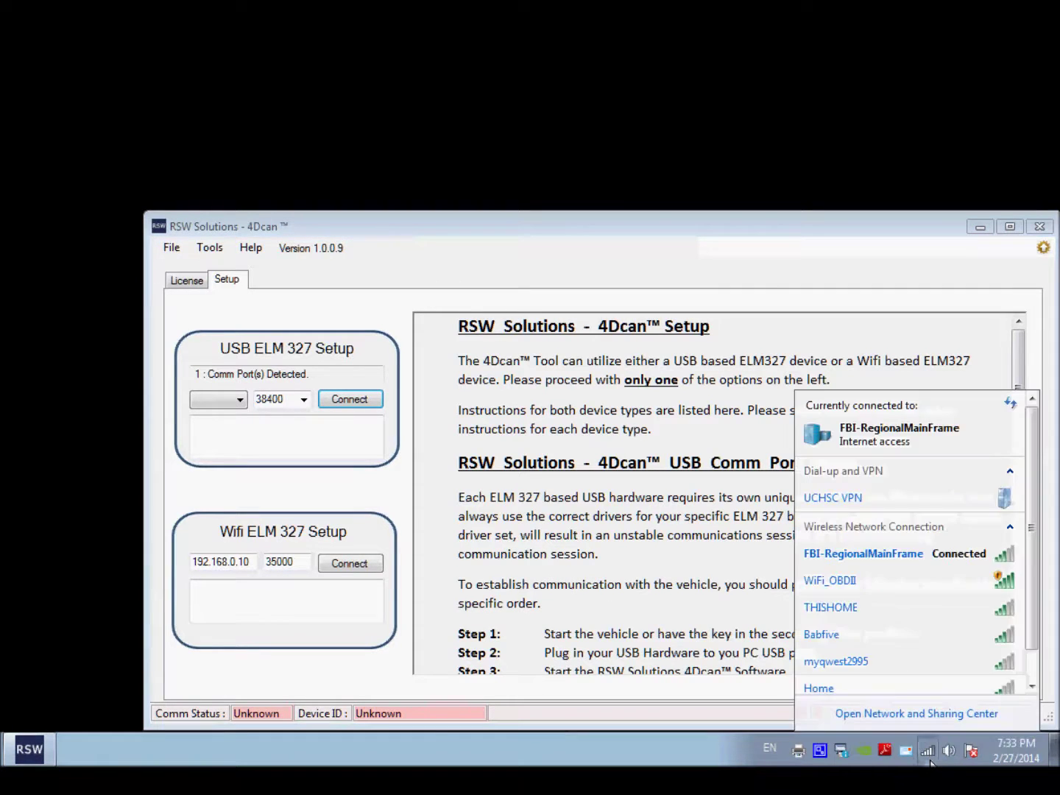
left_click(876, 583)
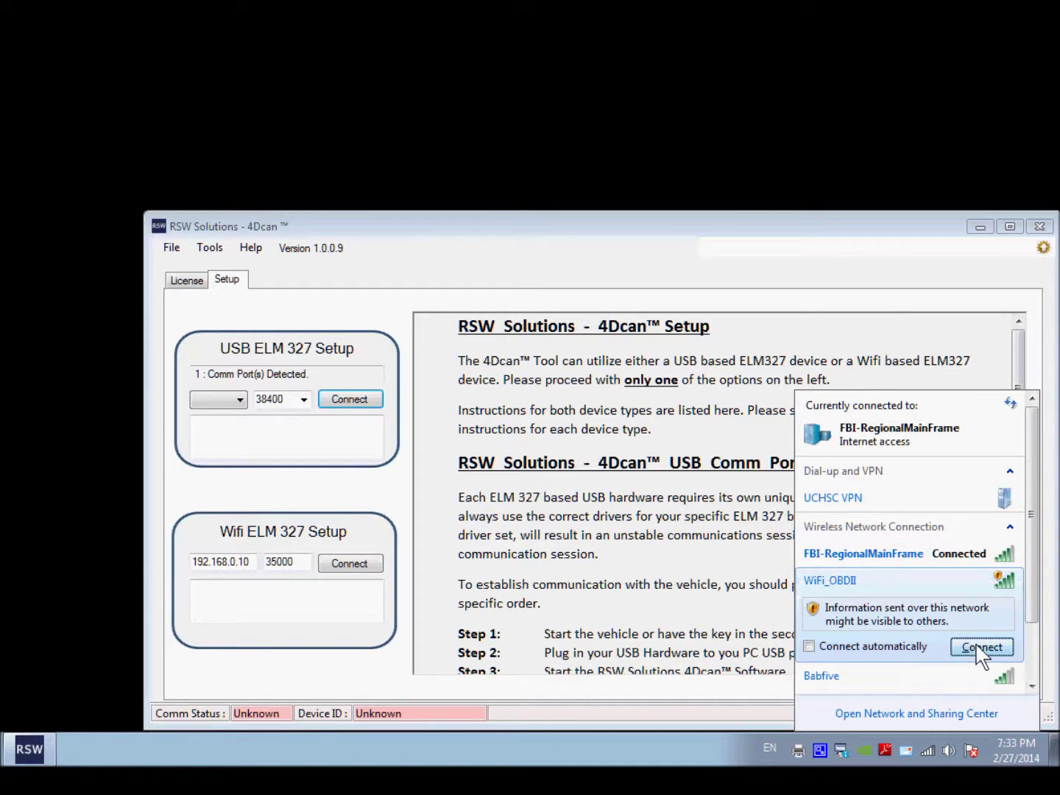
left_click(982, 647)
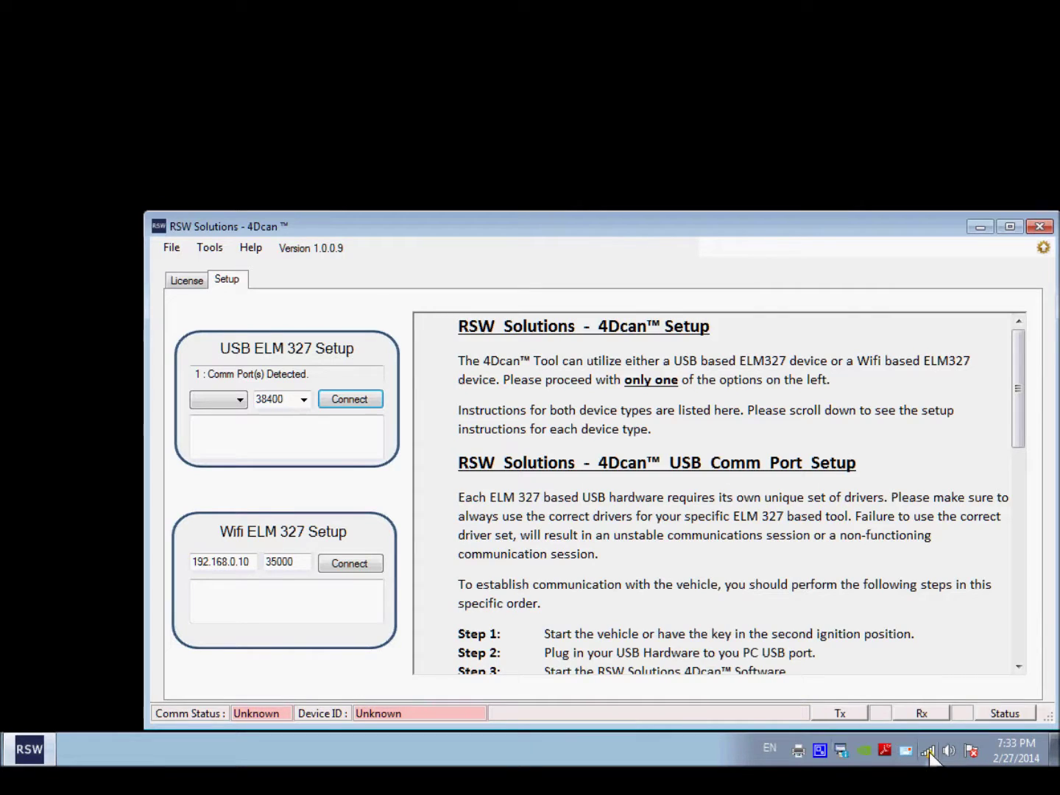
Open the Network and Sharing Center from the tray network icon.
mouse_move(930, 751)
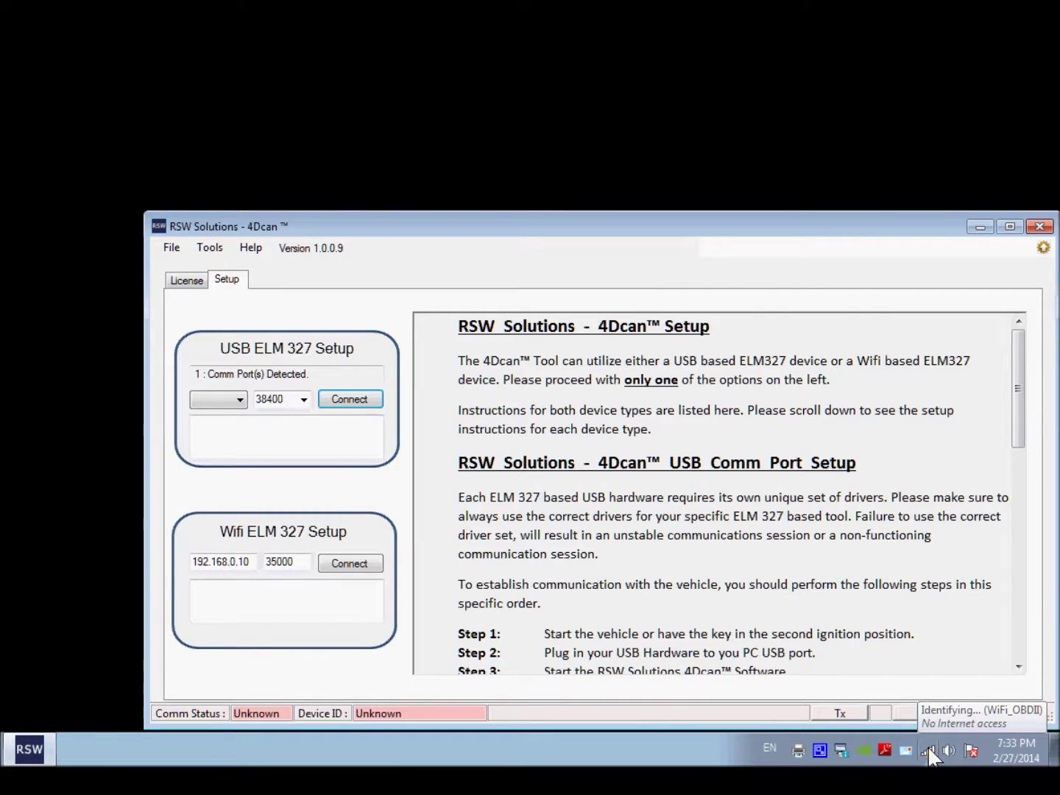
right_click(930, 747)
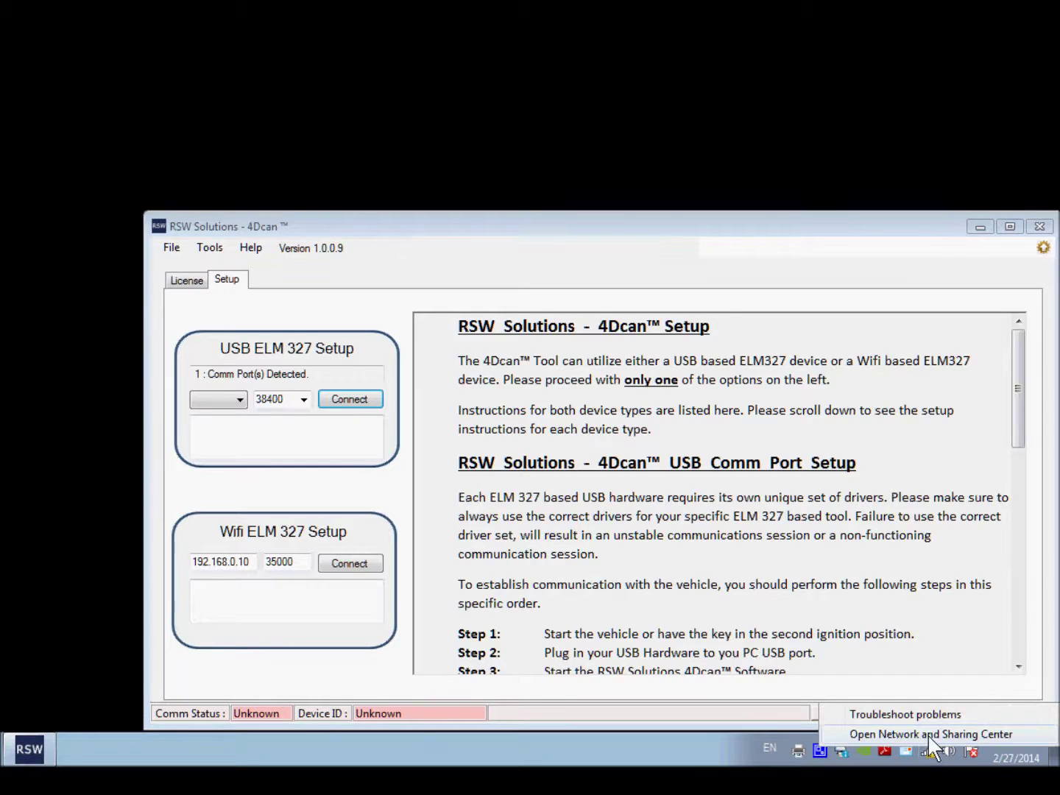
left_click(928, 733)
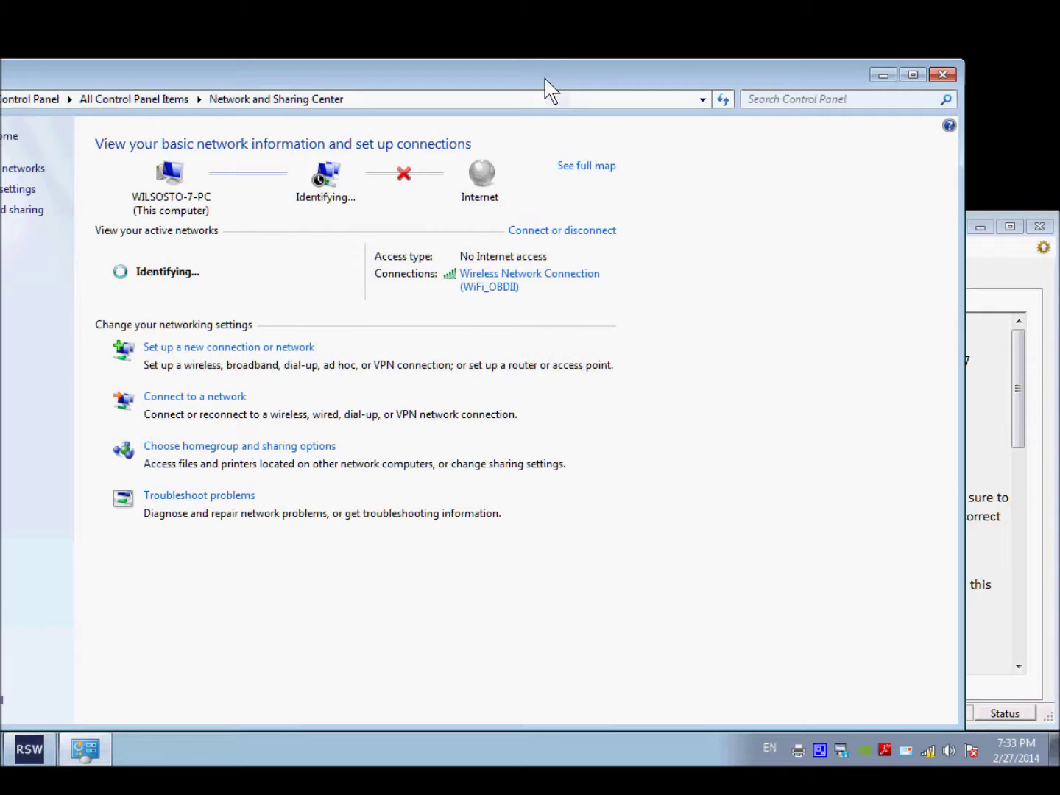
Open Wireless Network Connection Properties through Change adapter settings.
left_click_drag(546, 79, 699, 64)
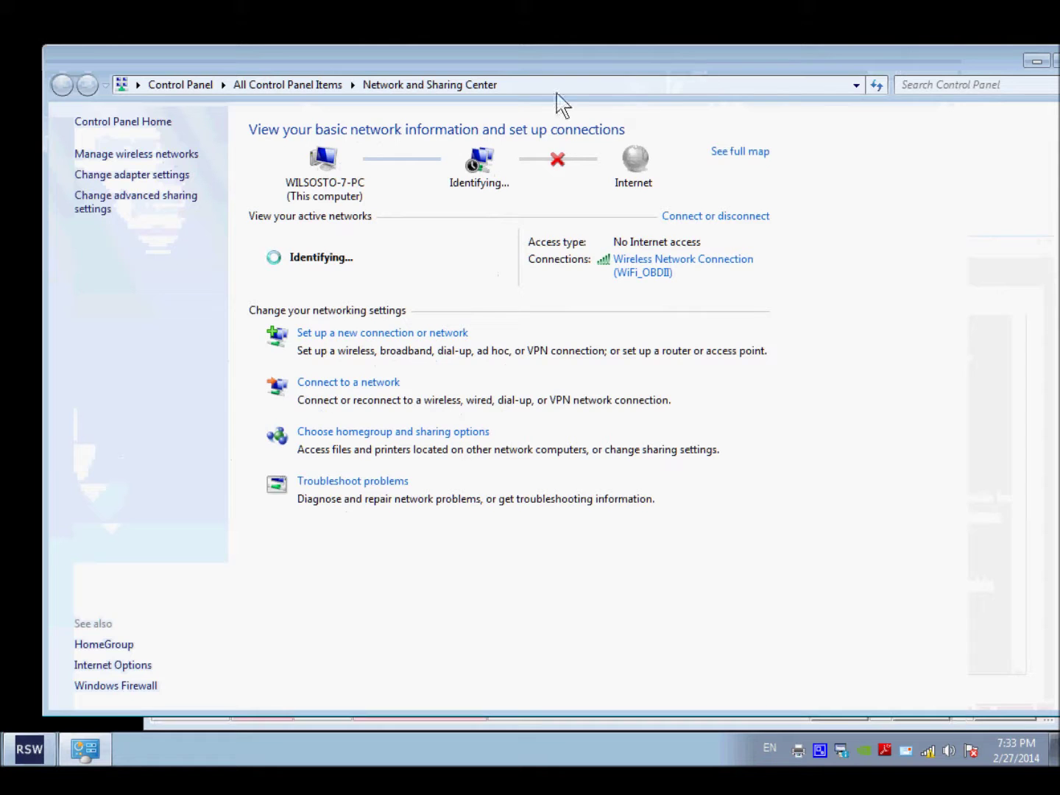
left_click(169, 177)
left_click_drag(455, 60, 139, 60)
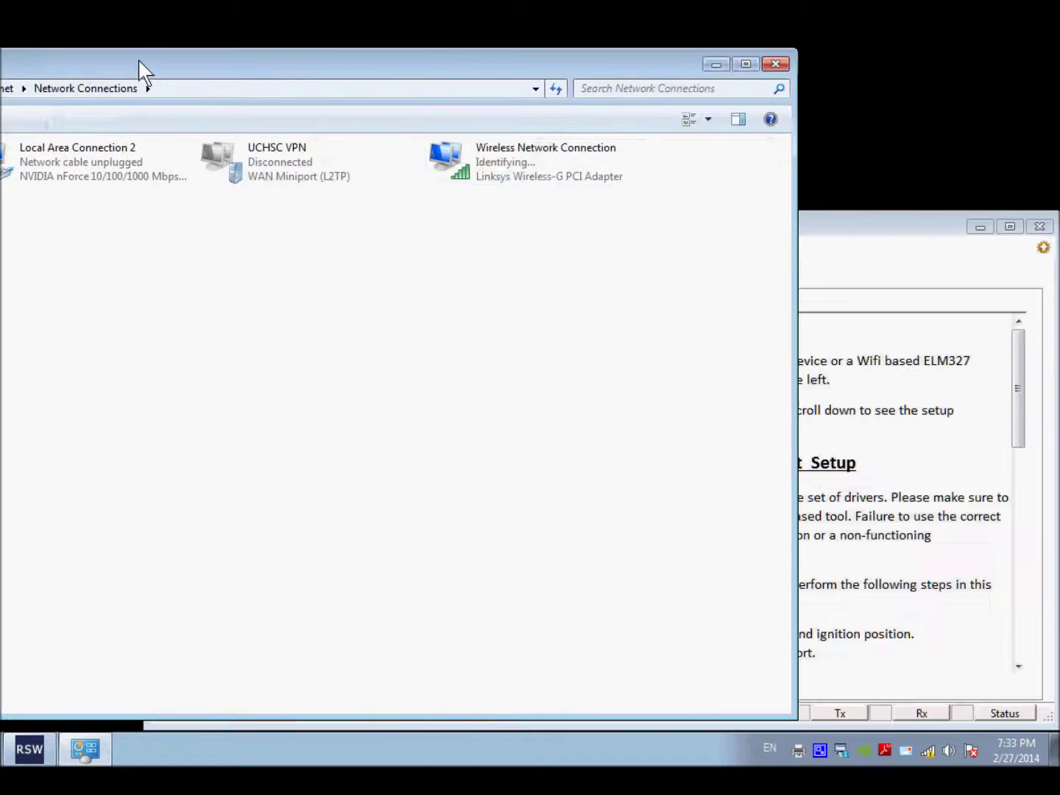
right_click(516, 162)
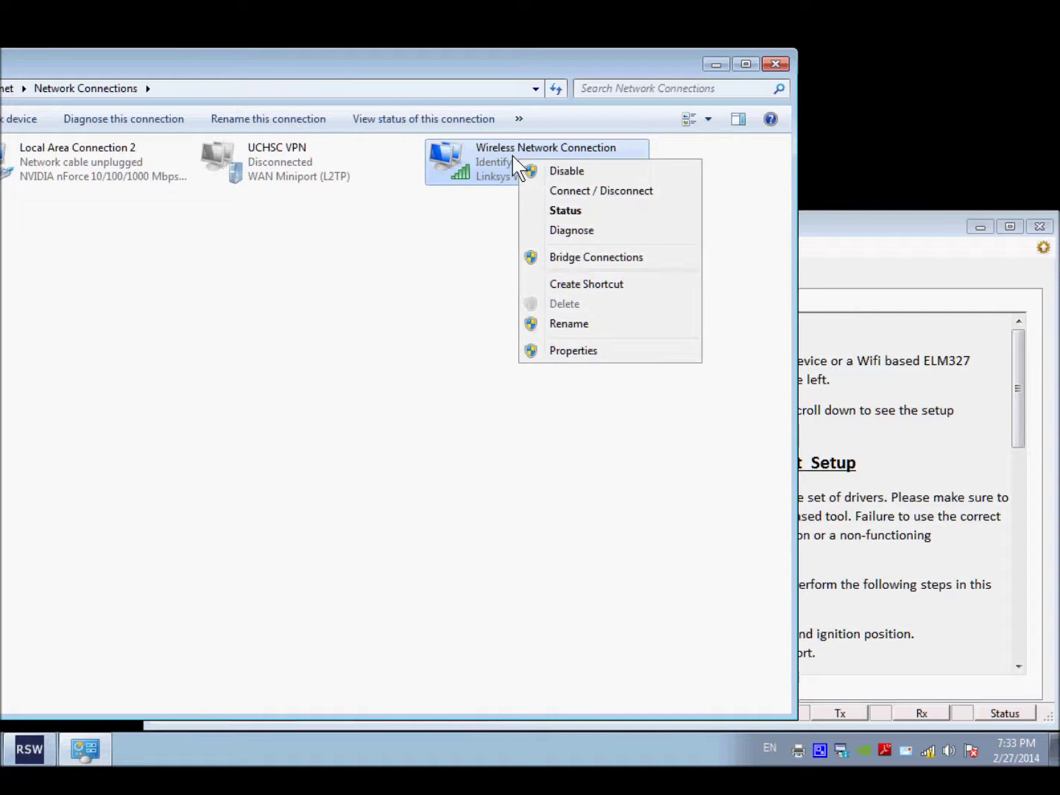
left_click(574, 351)
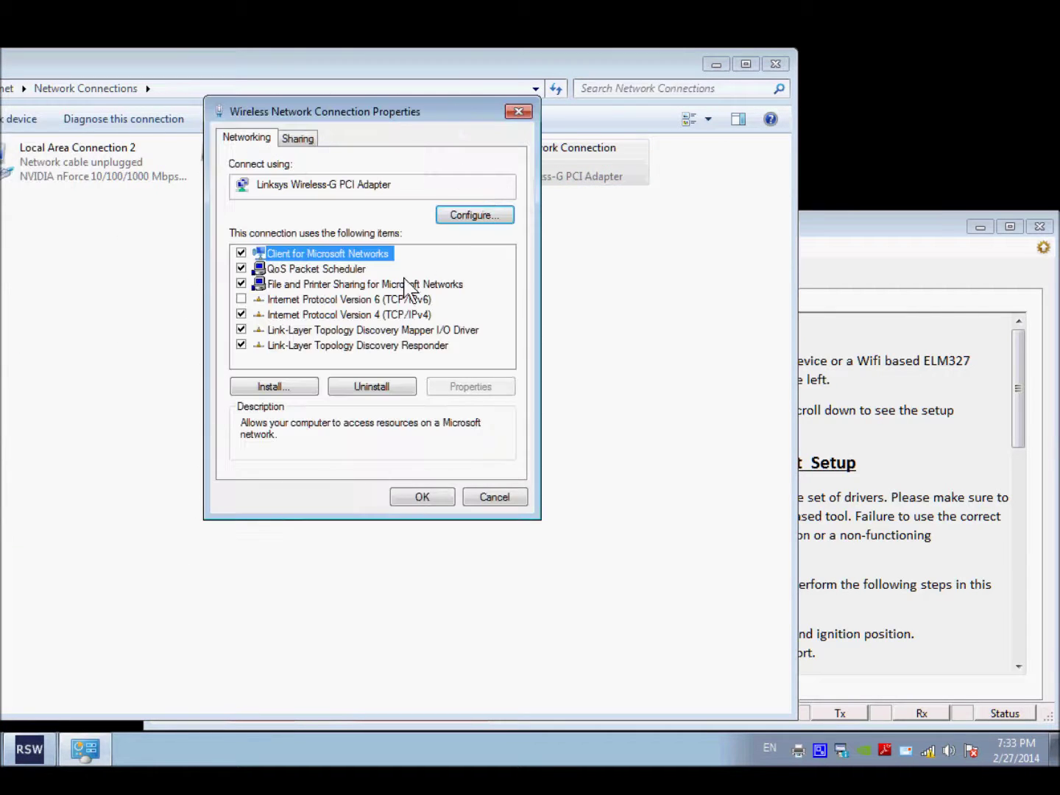
Switch the wireless adapter's IPv4 to a manual address of 192.168.0.84.
left_click(375, 315)
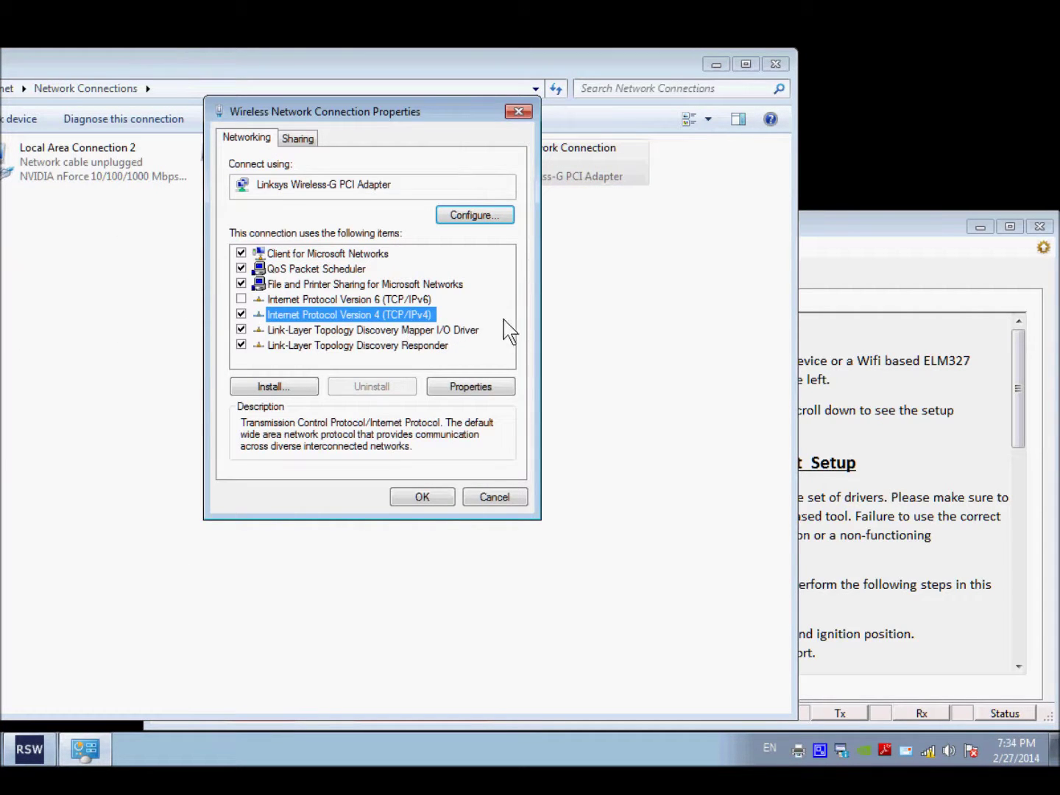
left_click(448, 388)
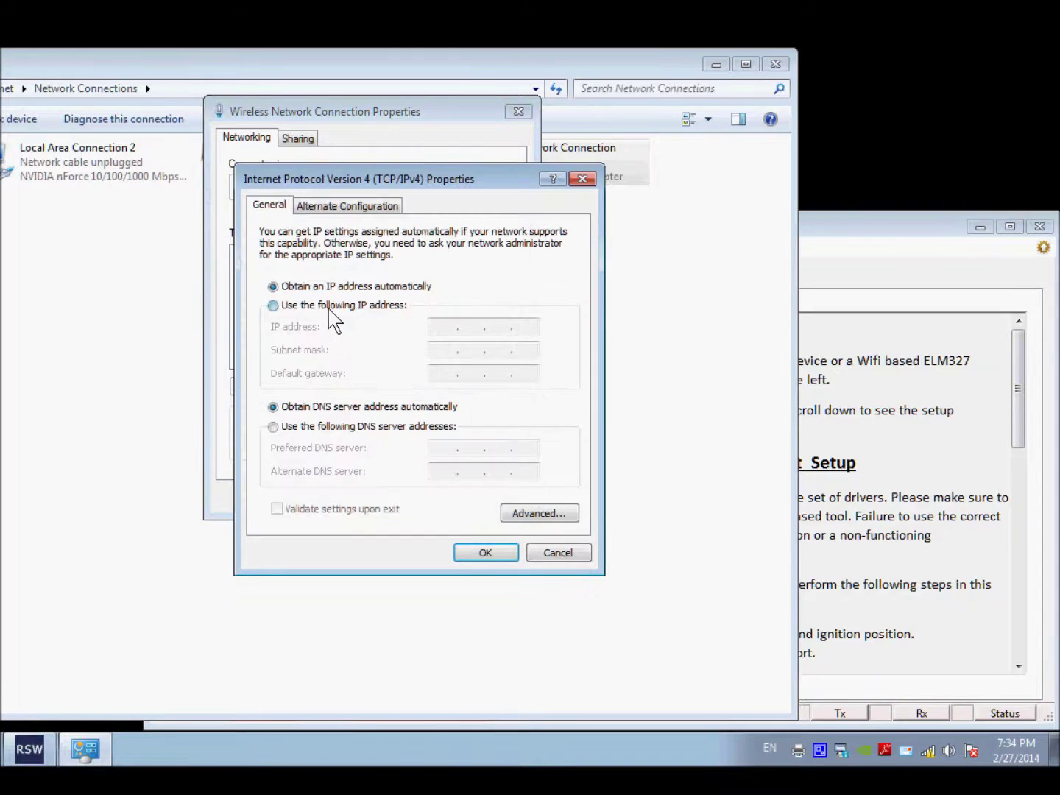
left_click(329, 306)
left_click(450, 329)
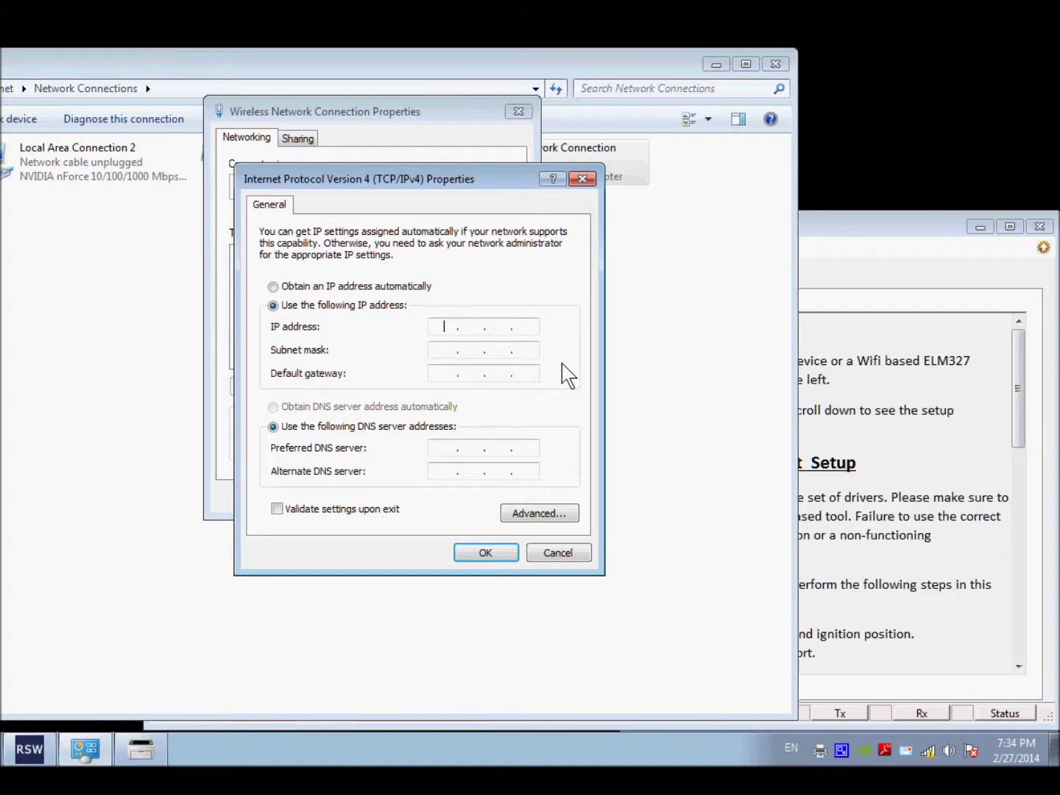
type("192.168.0.")
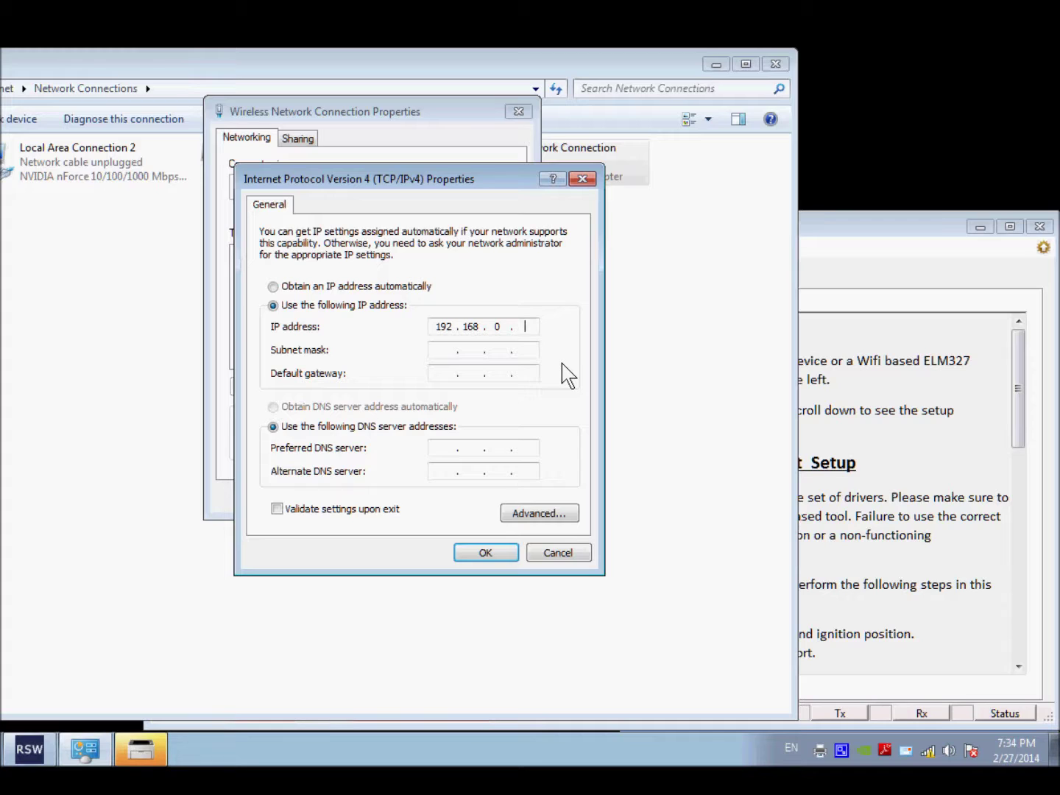
type("84")
Set mask 255.255.255.0 and gateway 192.168.0.10, correcting a mistyped octet, then apply and close.
key("Tab")
key("Tab")
type("182")
key("shift+Tab")
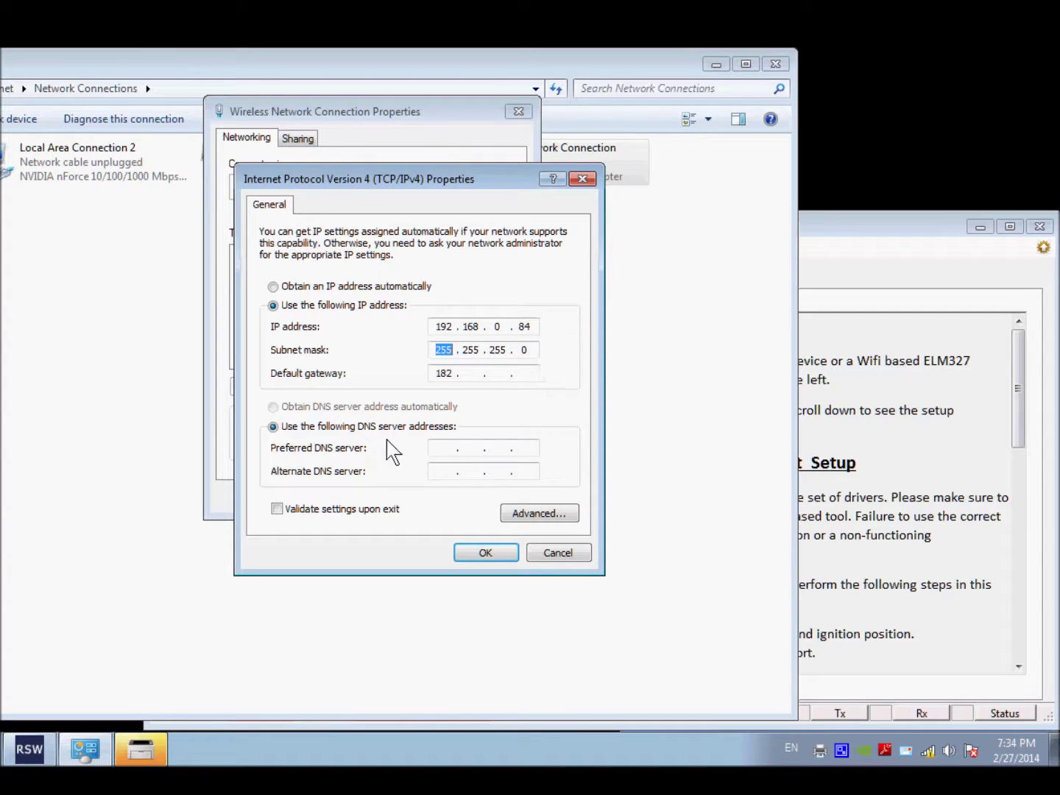
double_click(442, 374)
type("192.168.0.10")
left_click(489, 553)
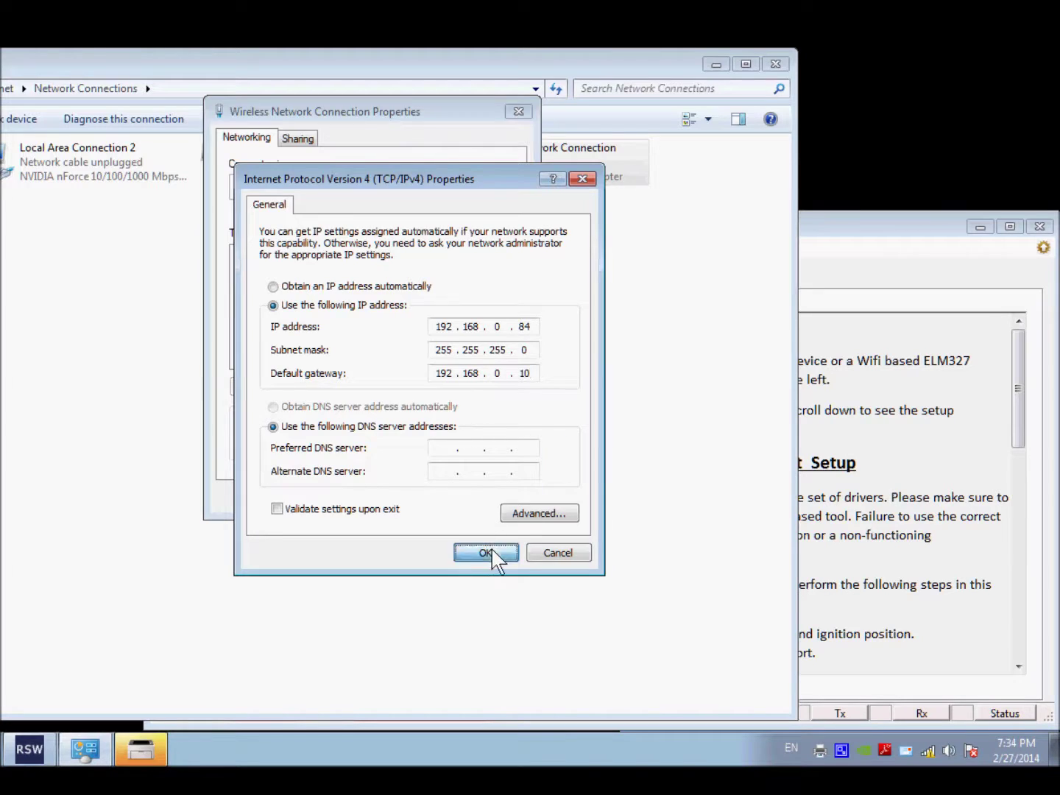
left_click(439, 503)
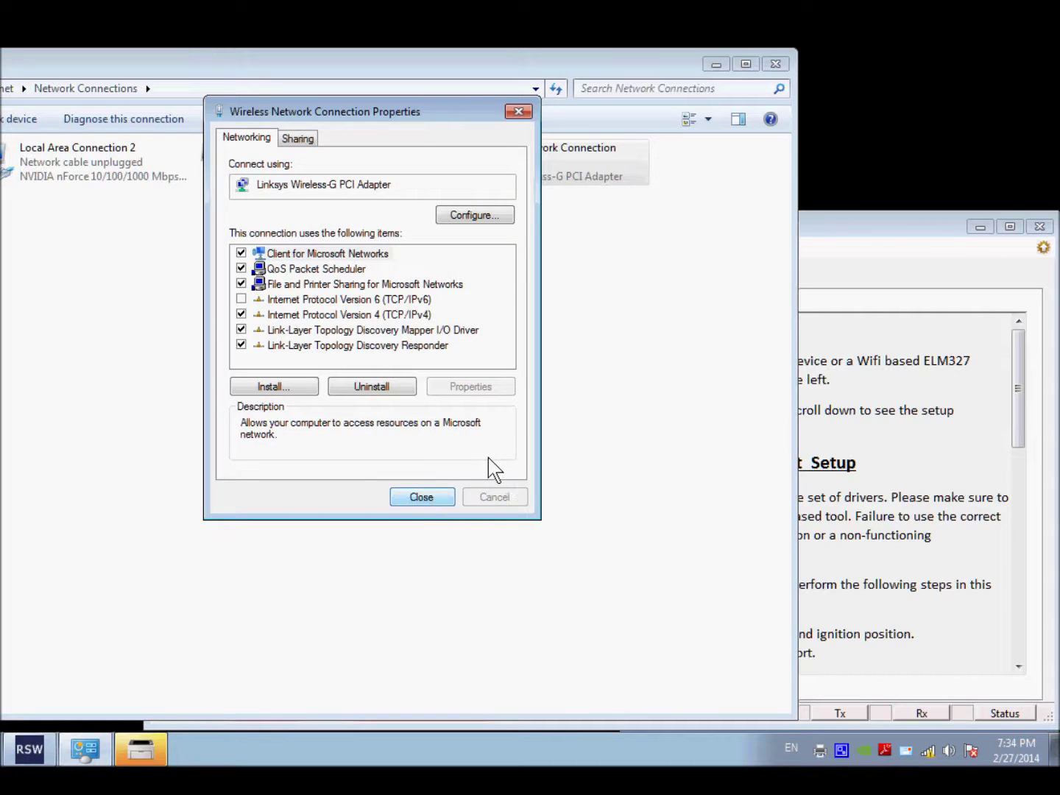
left_click_drag(845, 234, 772, 202)
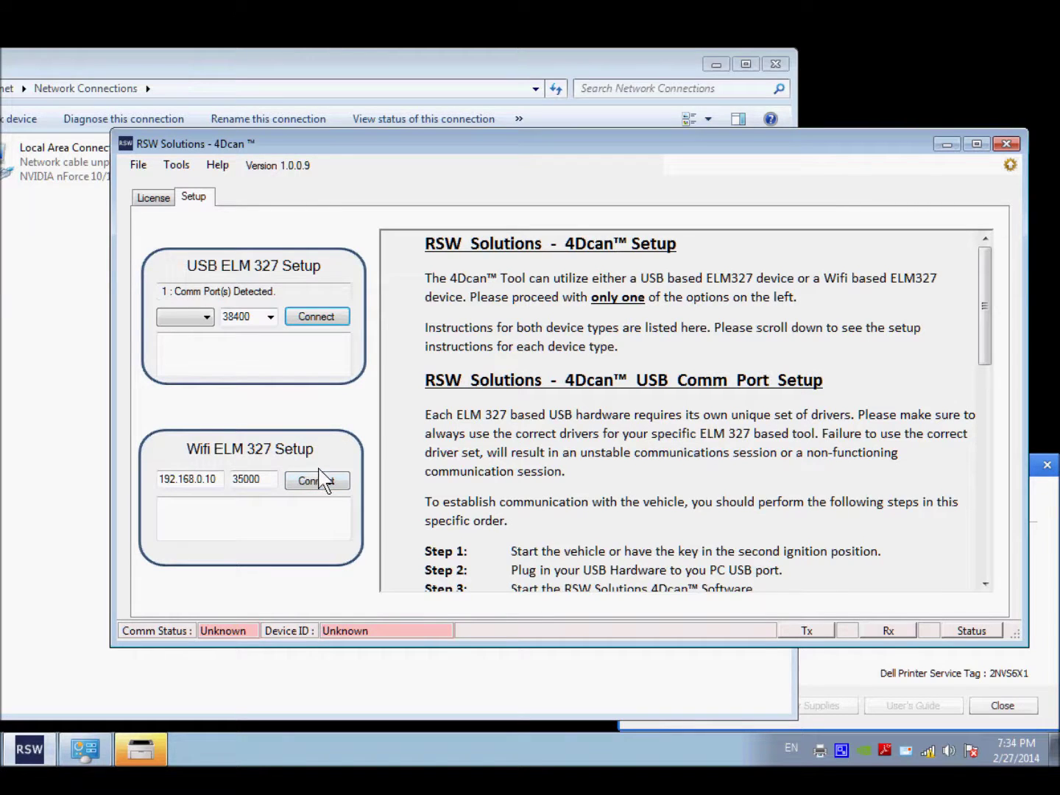
Connect 4Dcan to the WiFi ELM327 at 192.168.0.10 port 35000 and open the LR3 - Land Rover tab.
left_click_drag(163, 479, 235, 481)
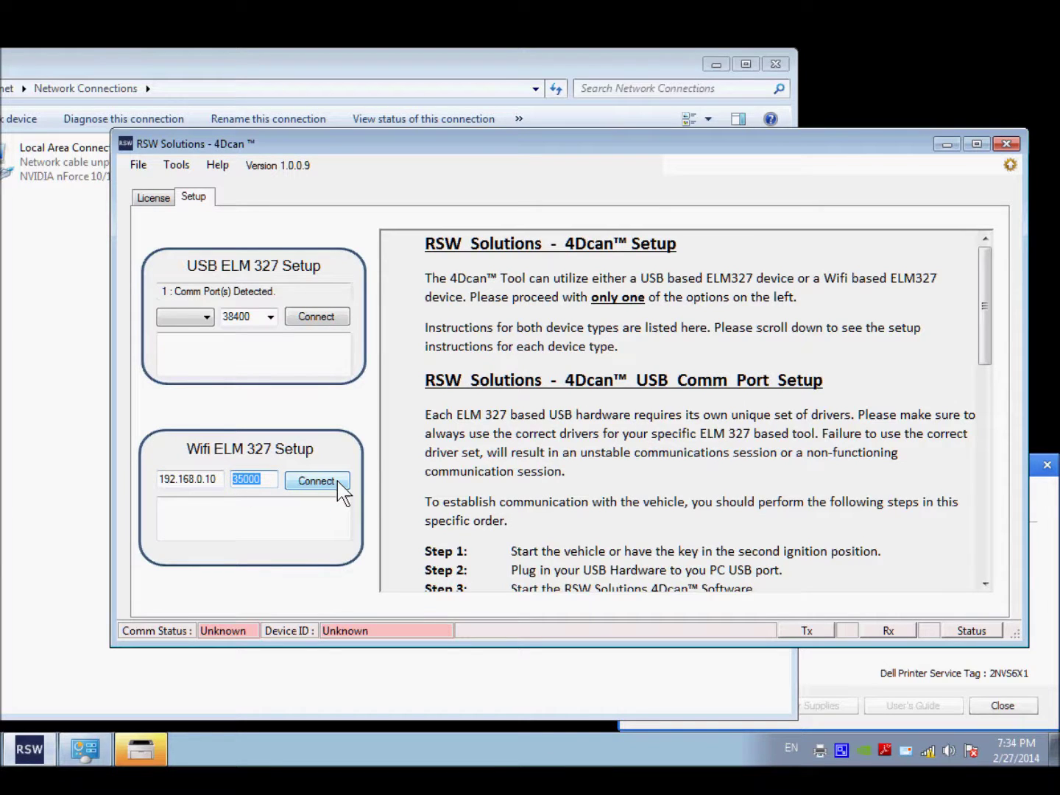
left_click(317, 481)
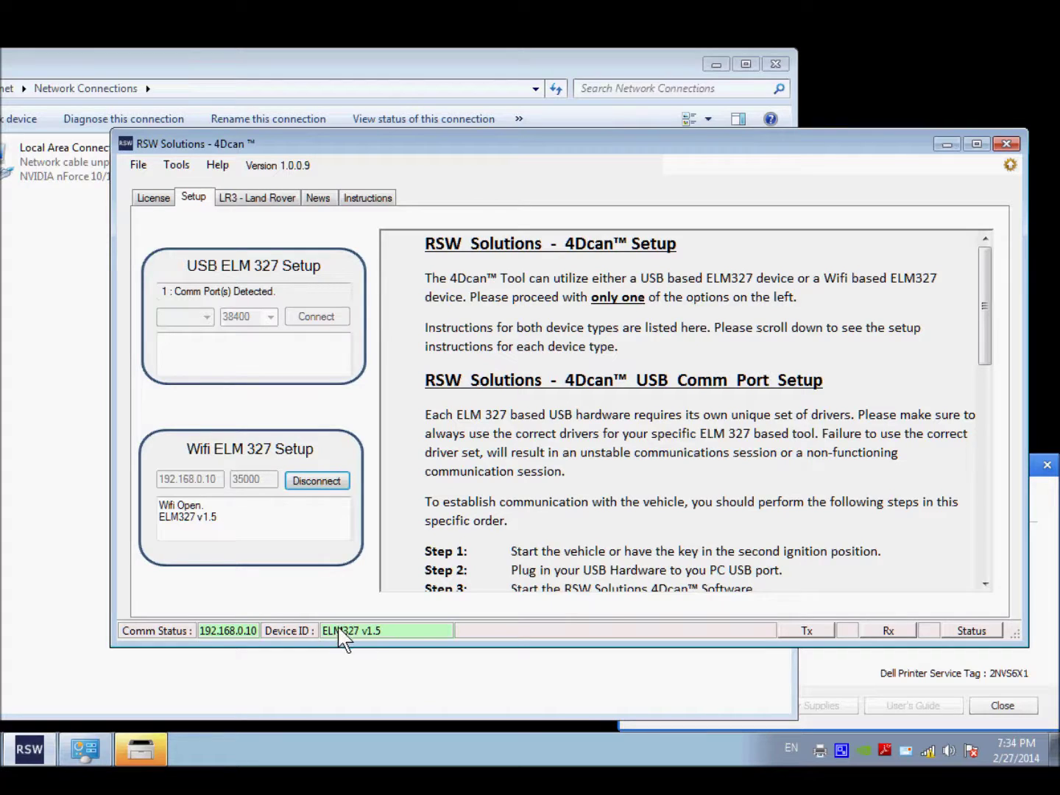
left_click(250, 200)
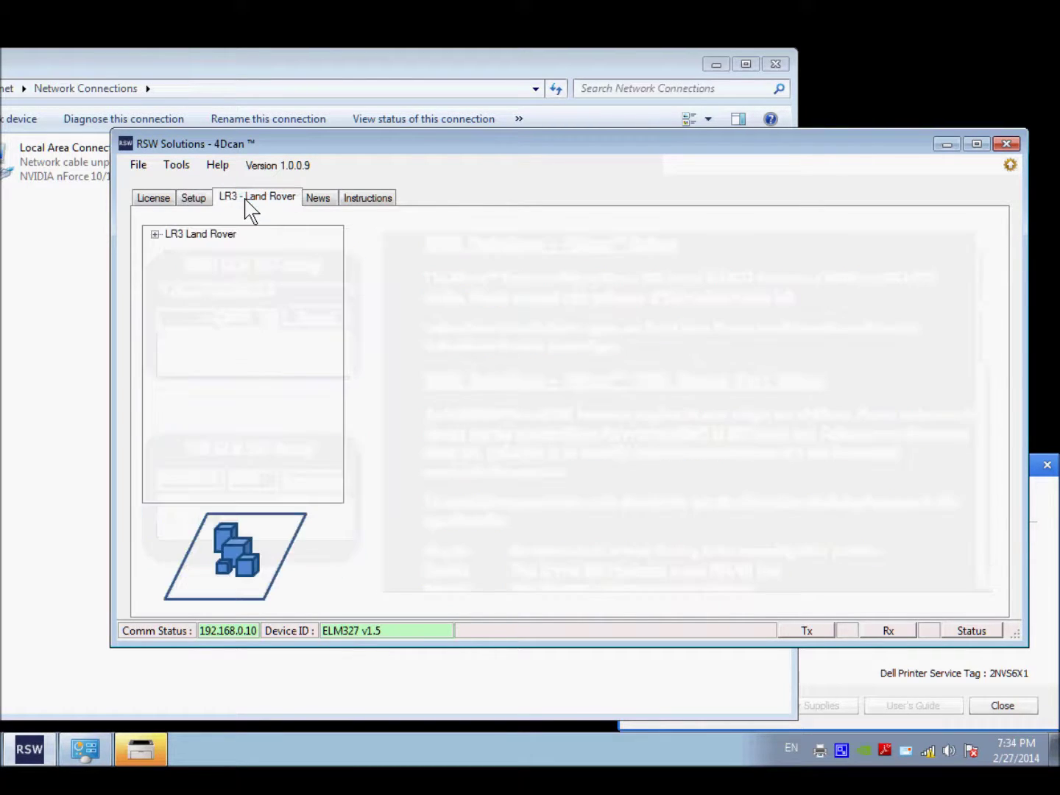
Open communication with the LR3 Air Suspension Module under Read Faults.
left_click(155, 235)
left_click(172, 249)
left_click(224, 263)
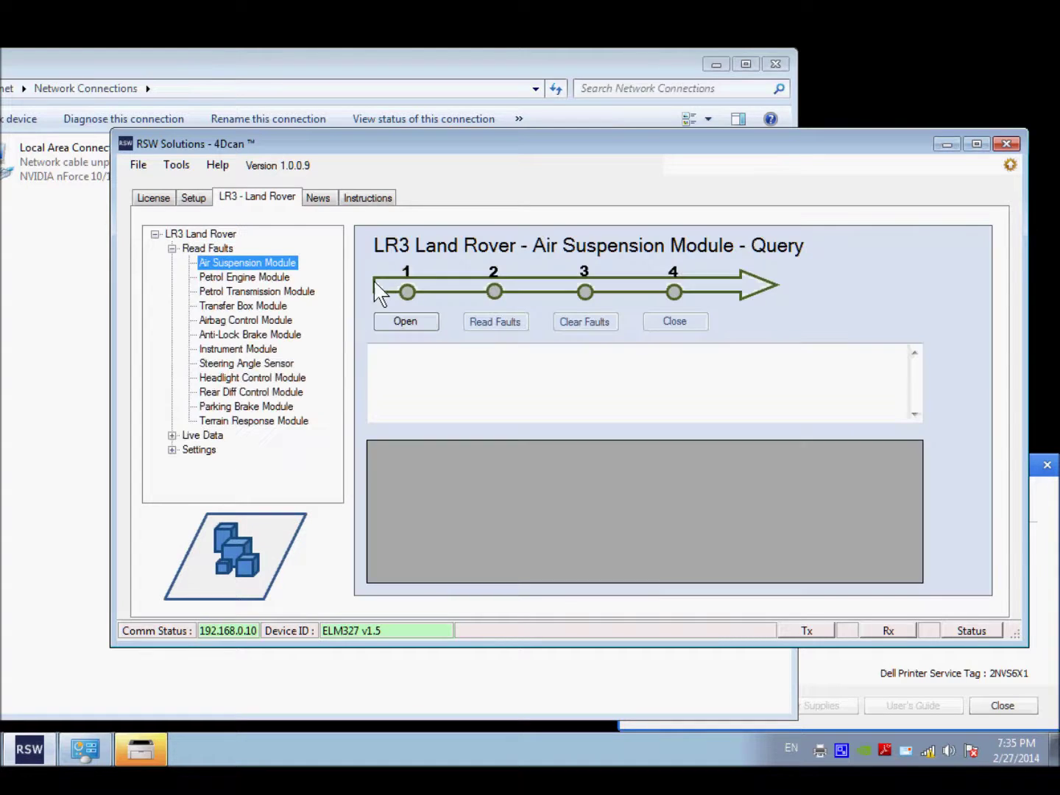
left_click(407, 322)
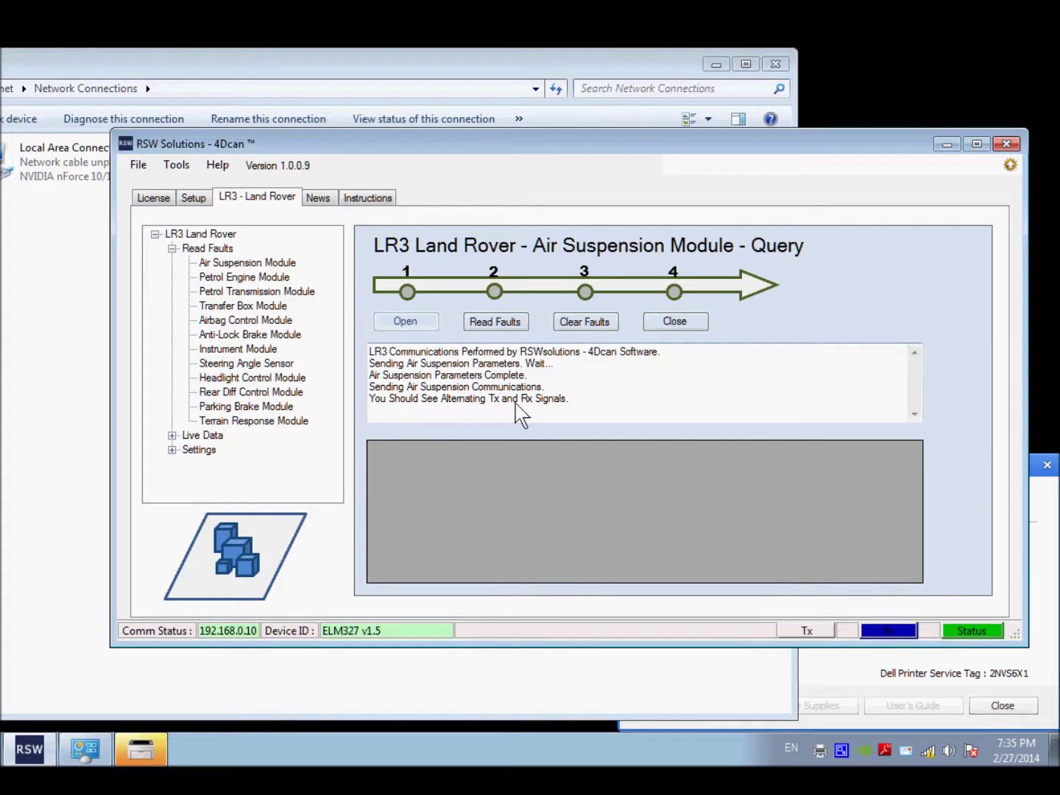
Read and clear the air suspension faults, re-read to confirm none remain, then close the session.
left_click(491, 331)
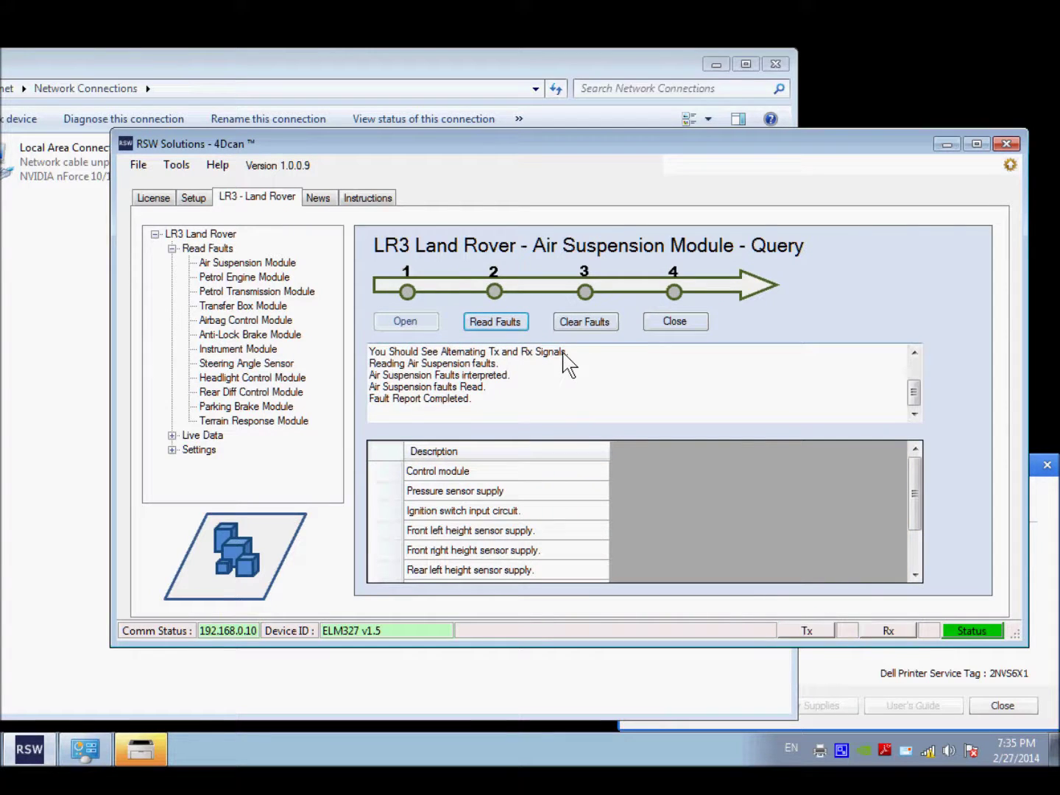
left_click(580, 324)
left_click(519, 325)
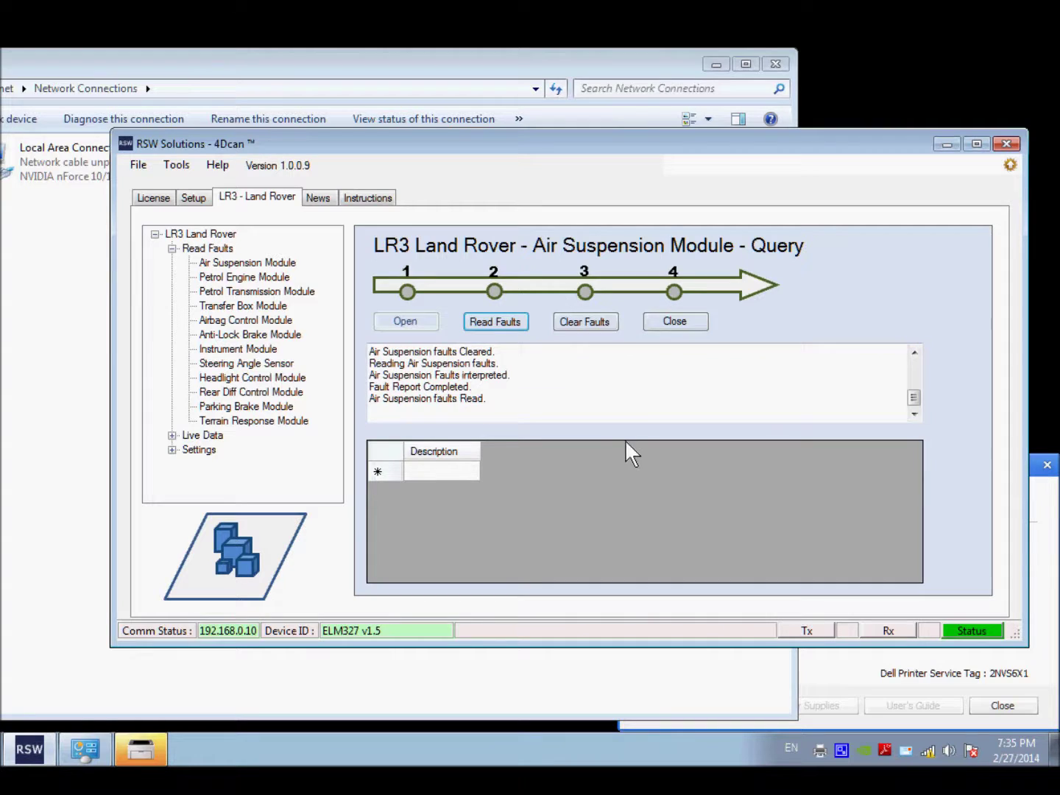
left_click(675, 325)
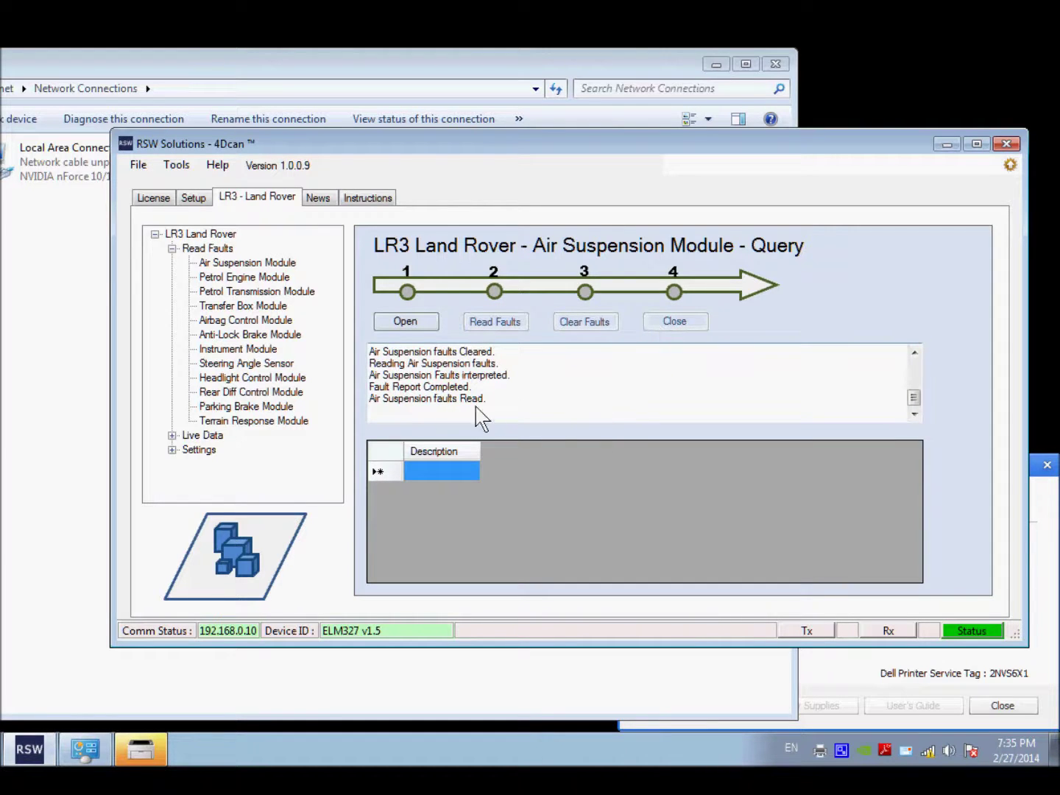